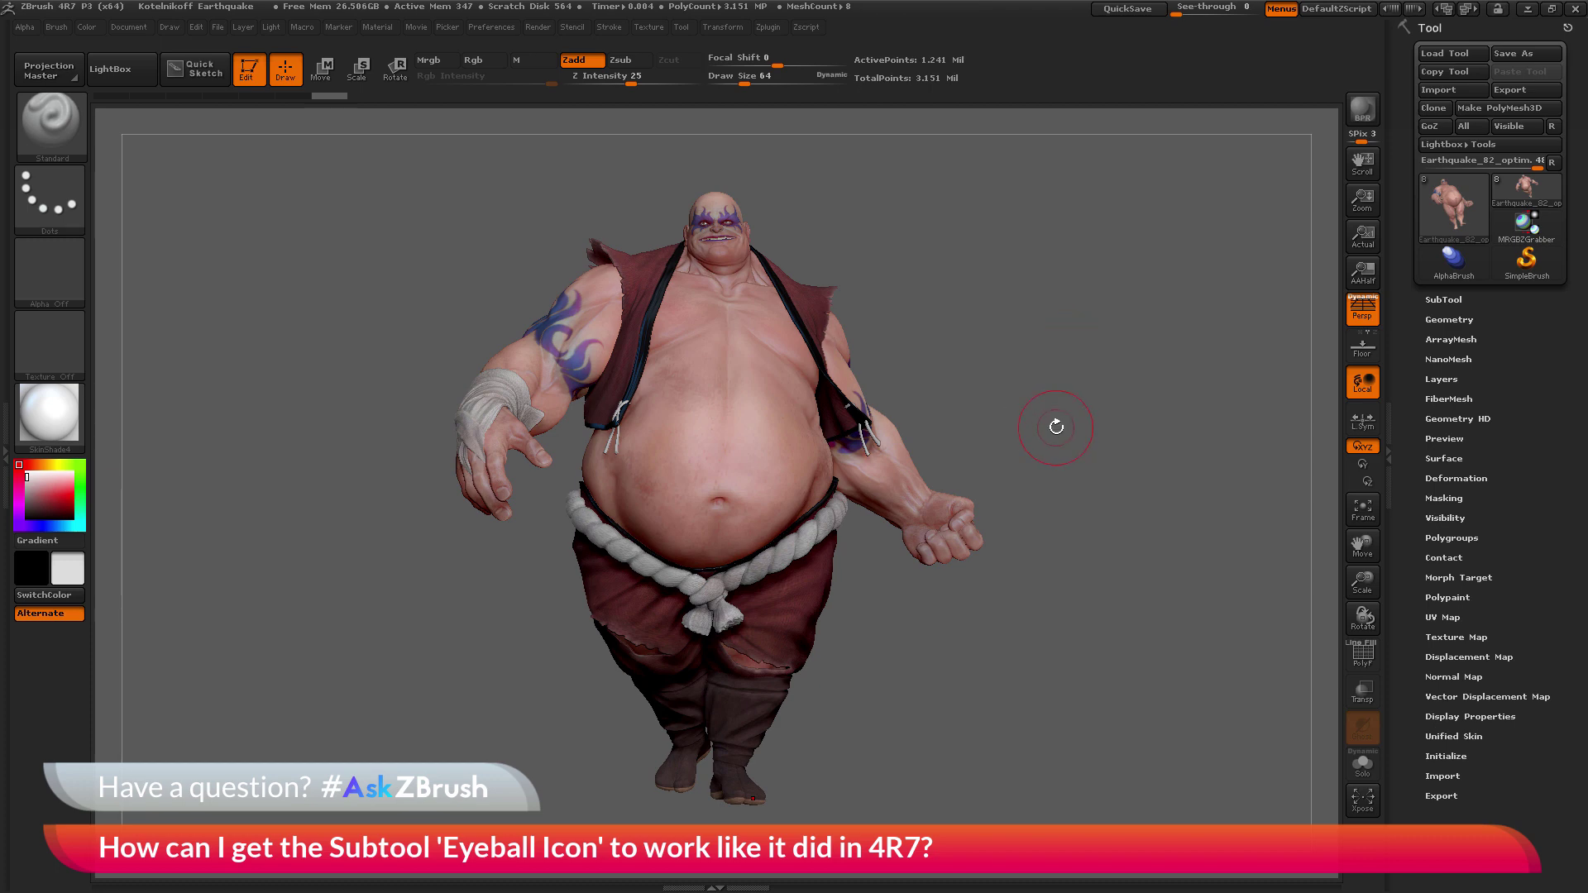
Step: Turn the model sideways, bring up the SubTool list, and hide all subtools except the Earthquake body
left_click_drag(1070, 388, 750, 374)
left_click(1441, 299)
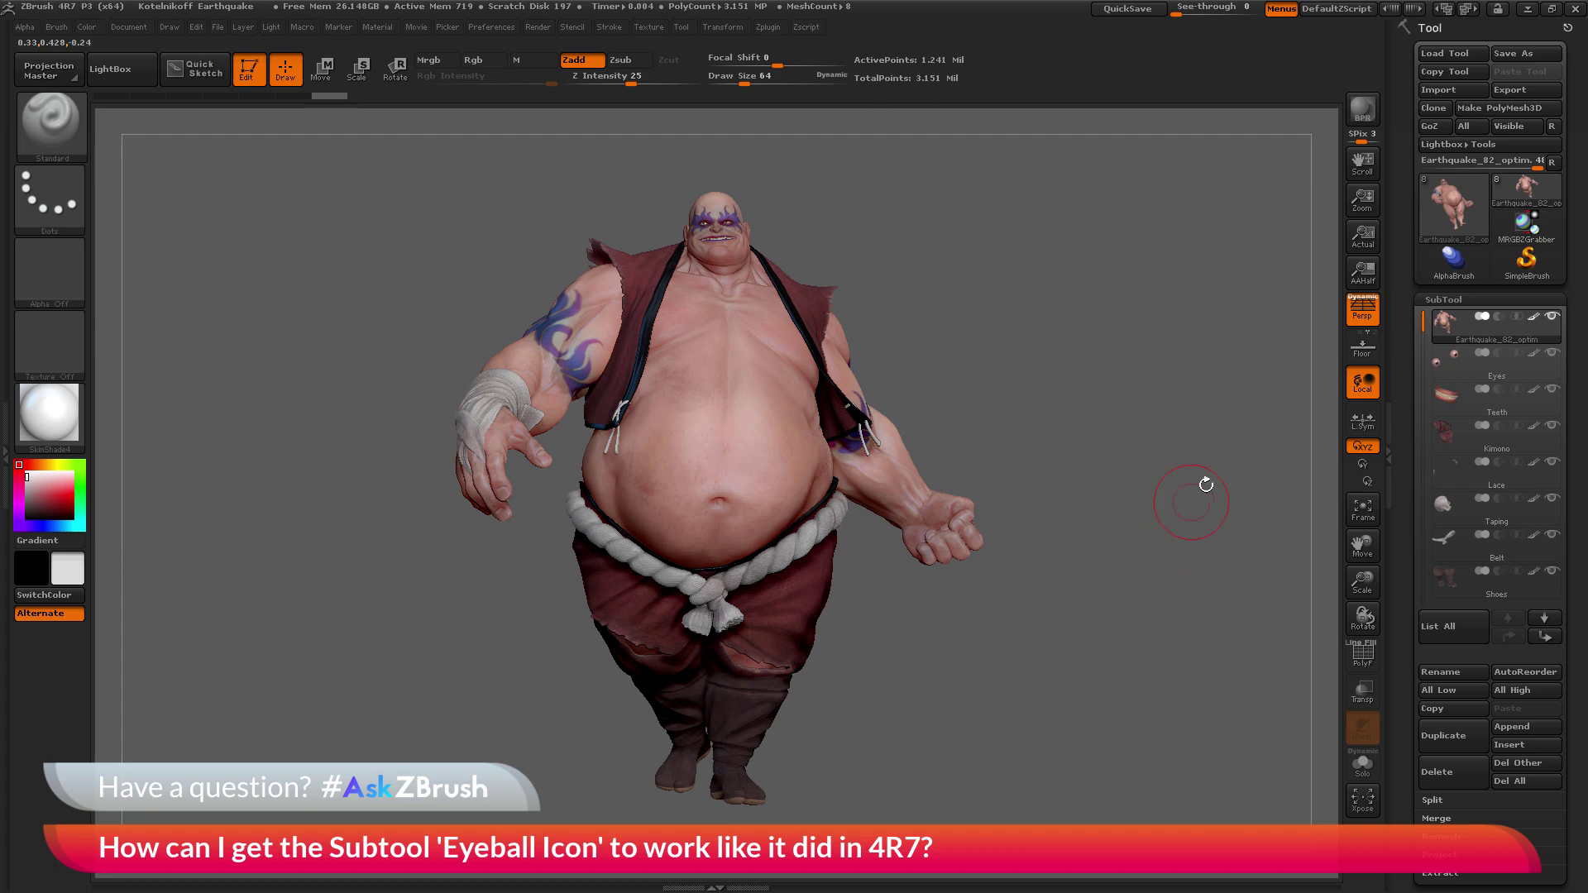
mouse_move(1510, 408)
mouse_move(1555, 317)
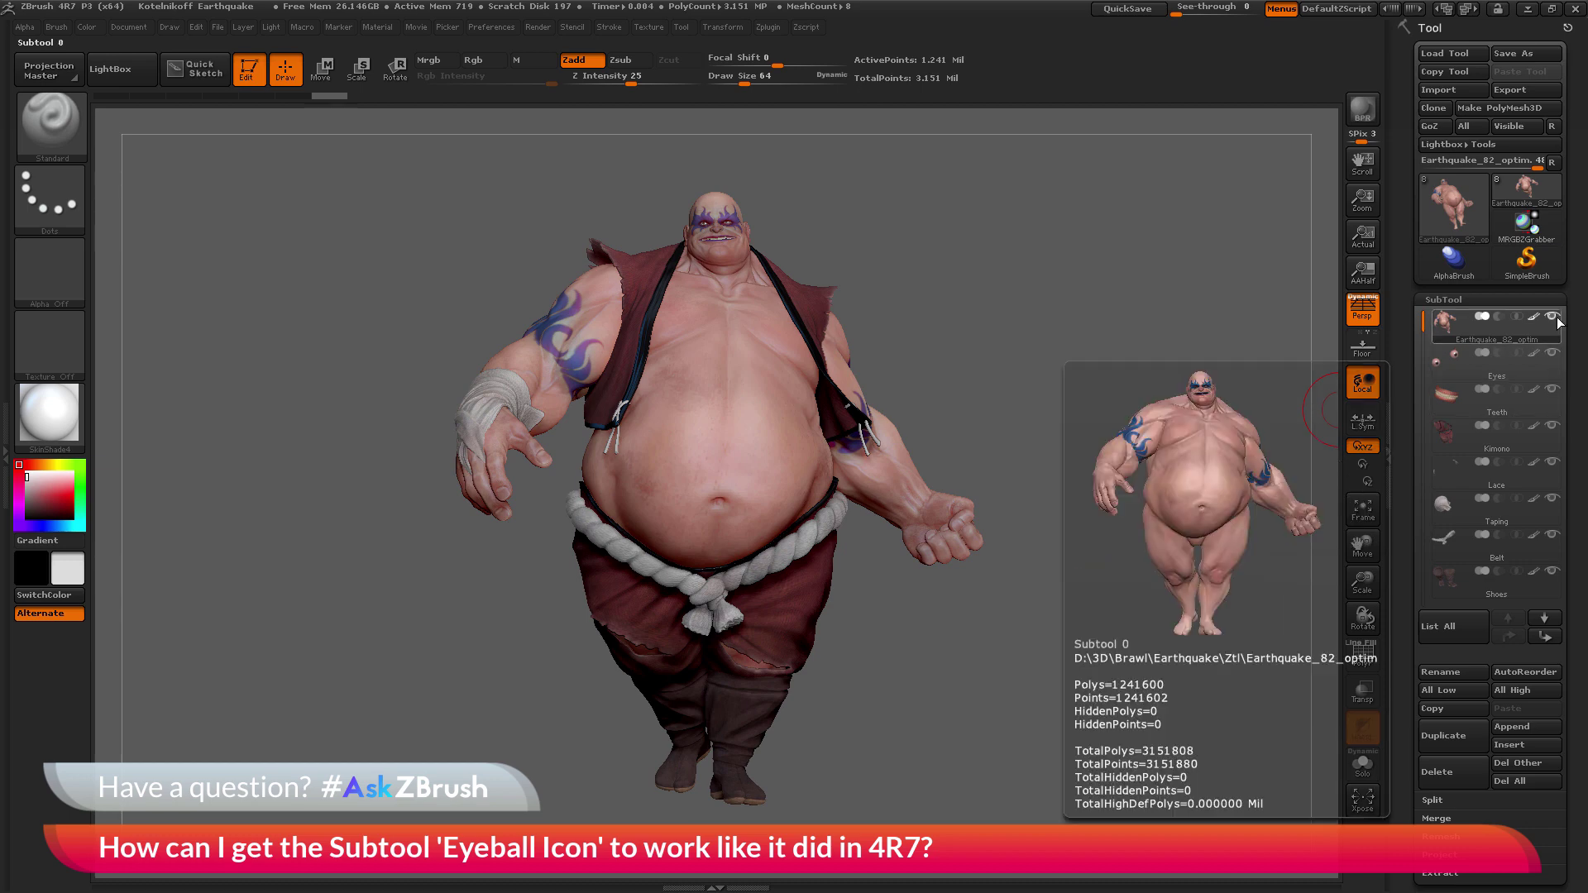
mouse_move(1469, 493)
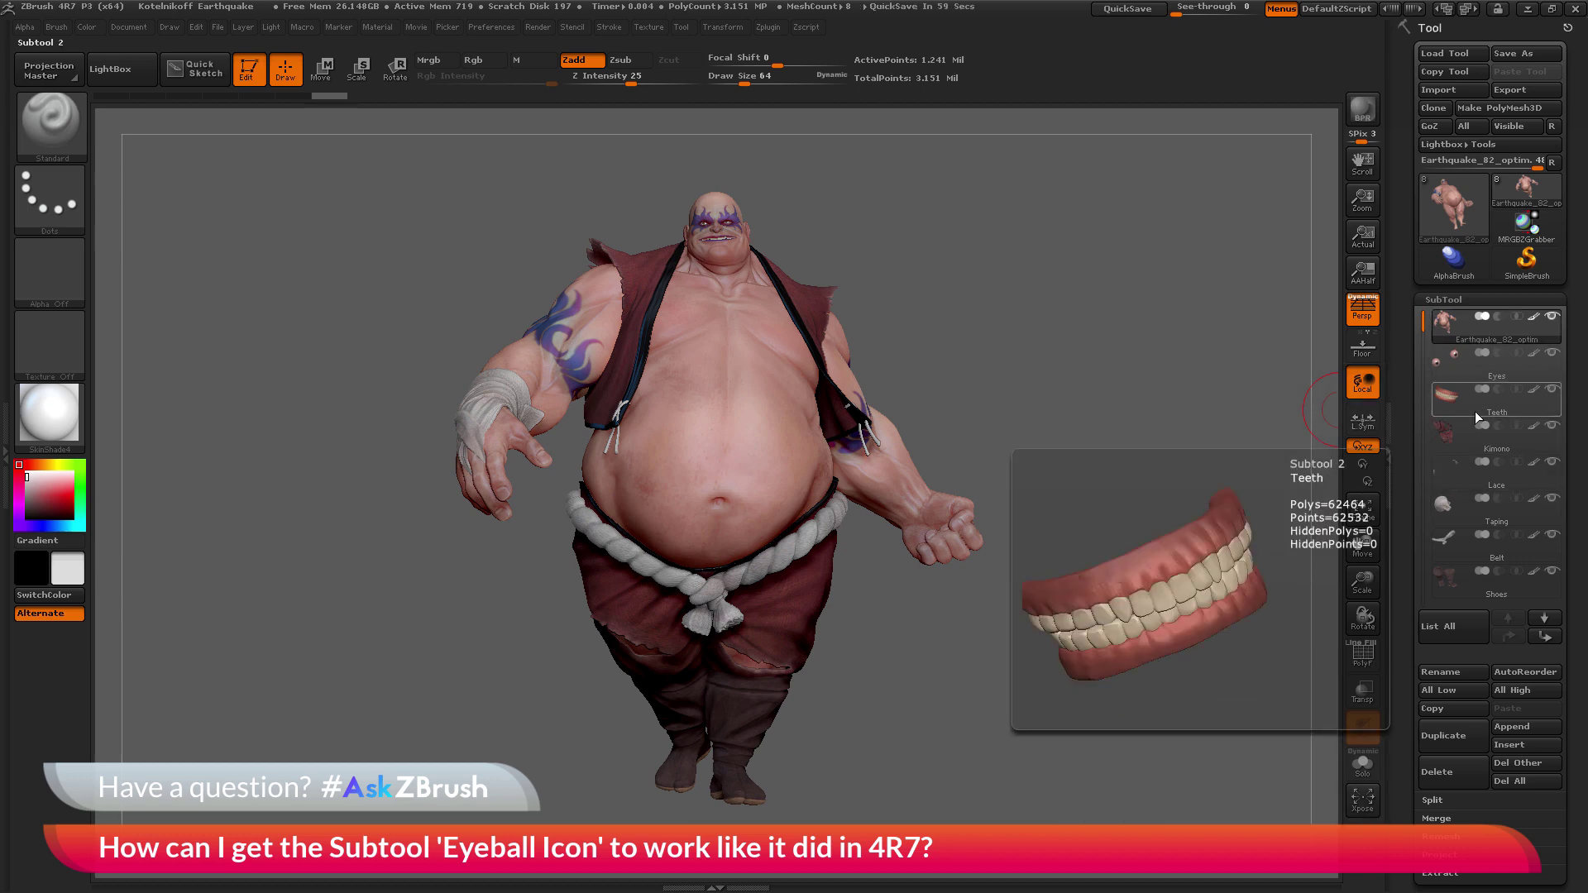
mouse_move(1465, 330)
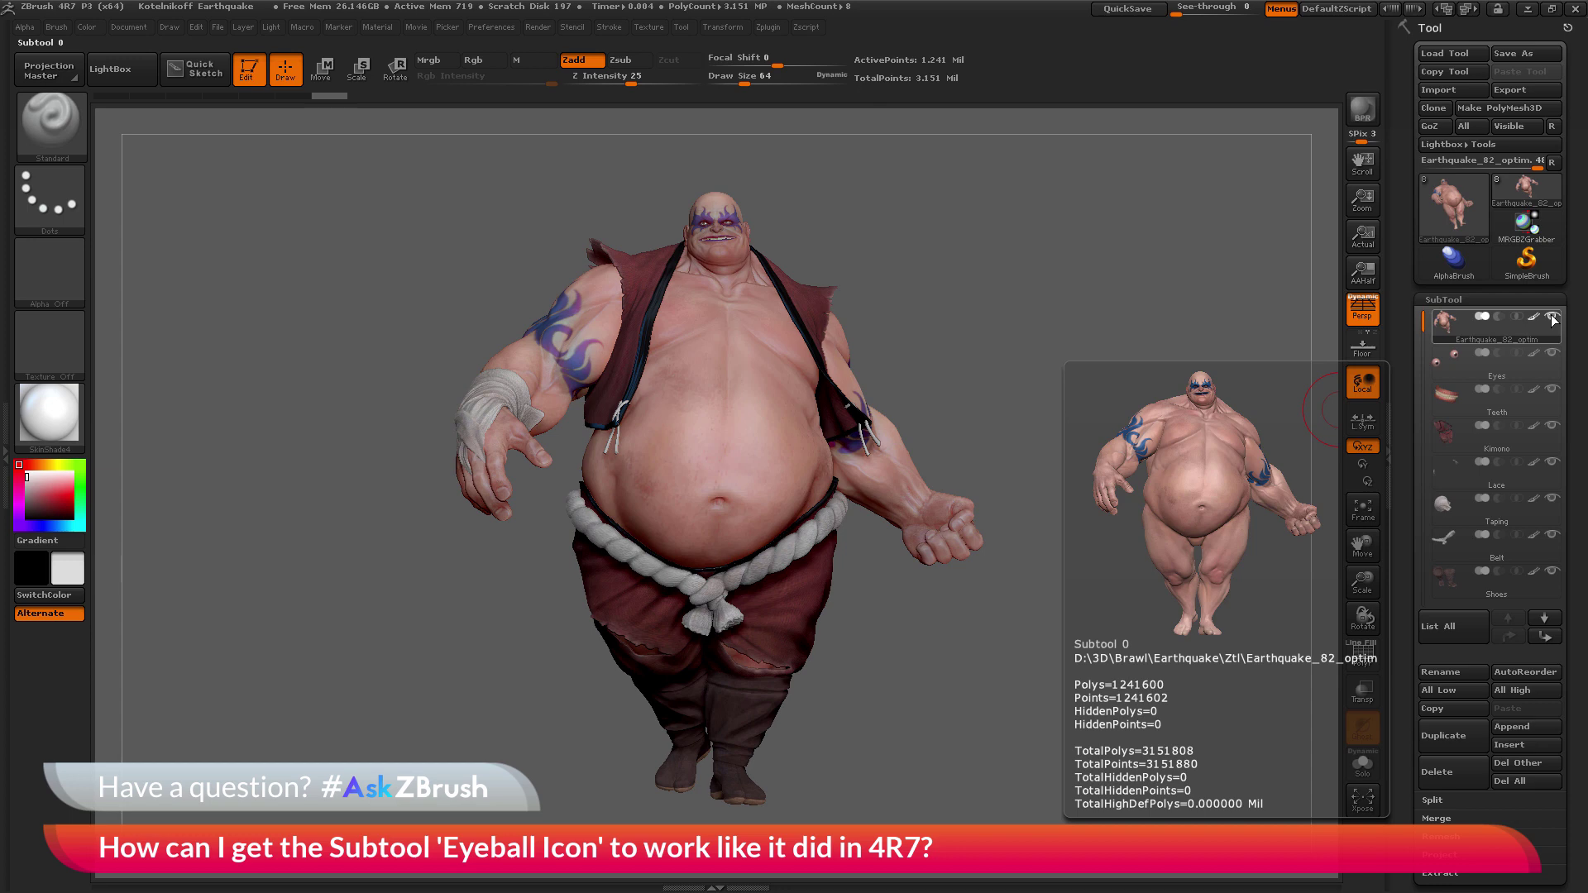
left_click(1552, 320)
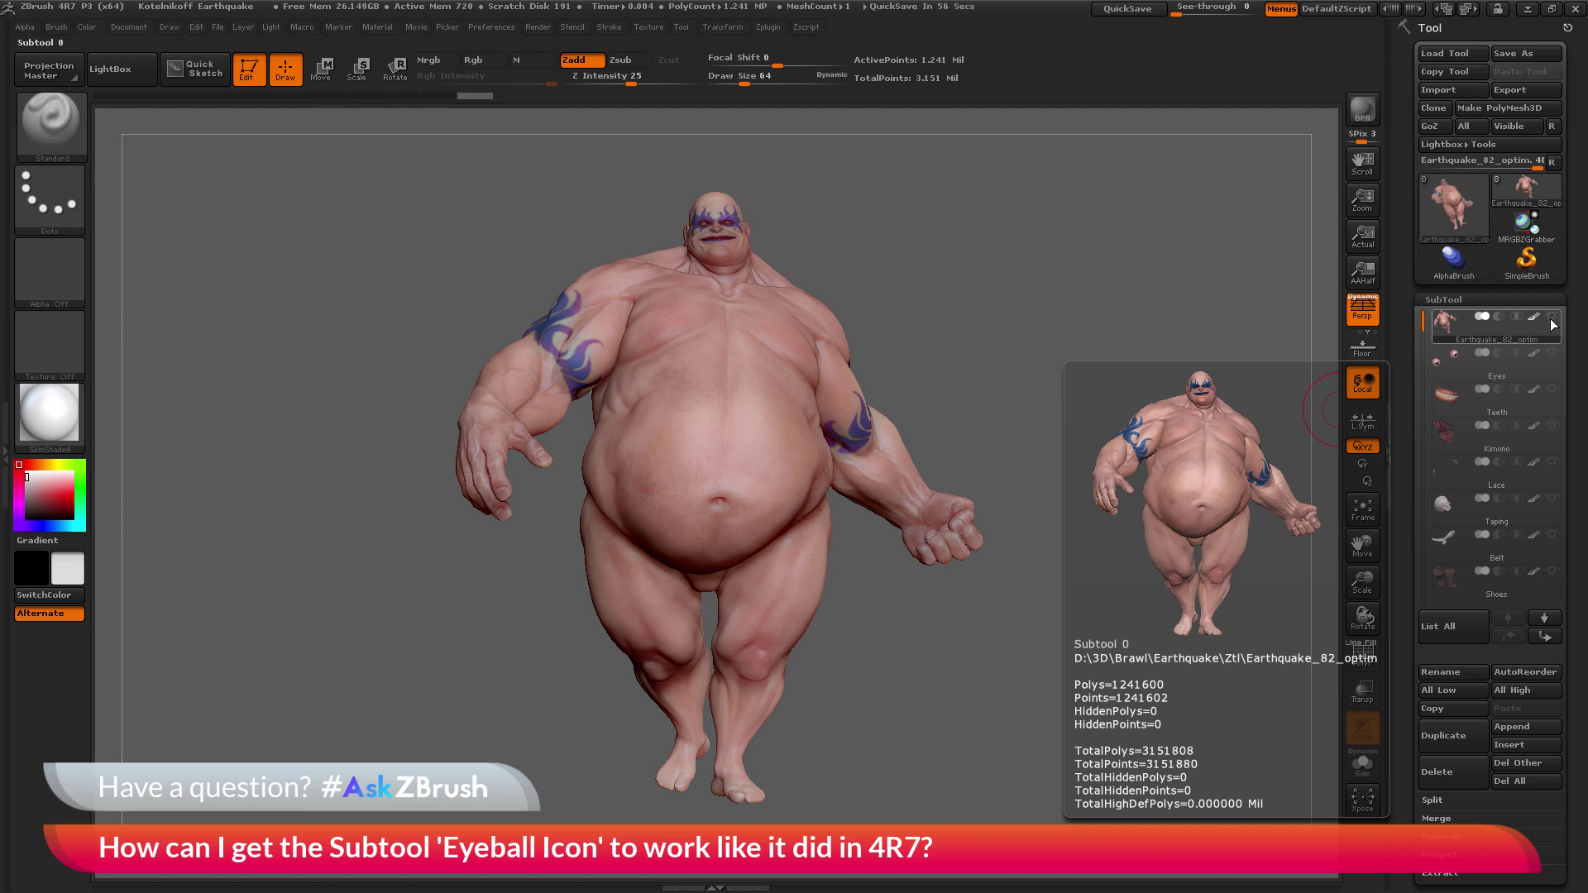
Step: Show all subtools again, then hide Kimono, Taping and Shoes one by one
left_click(1552, 320)
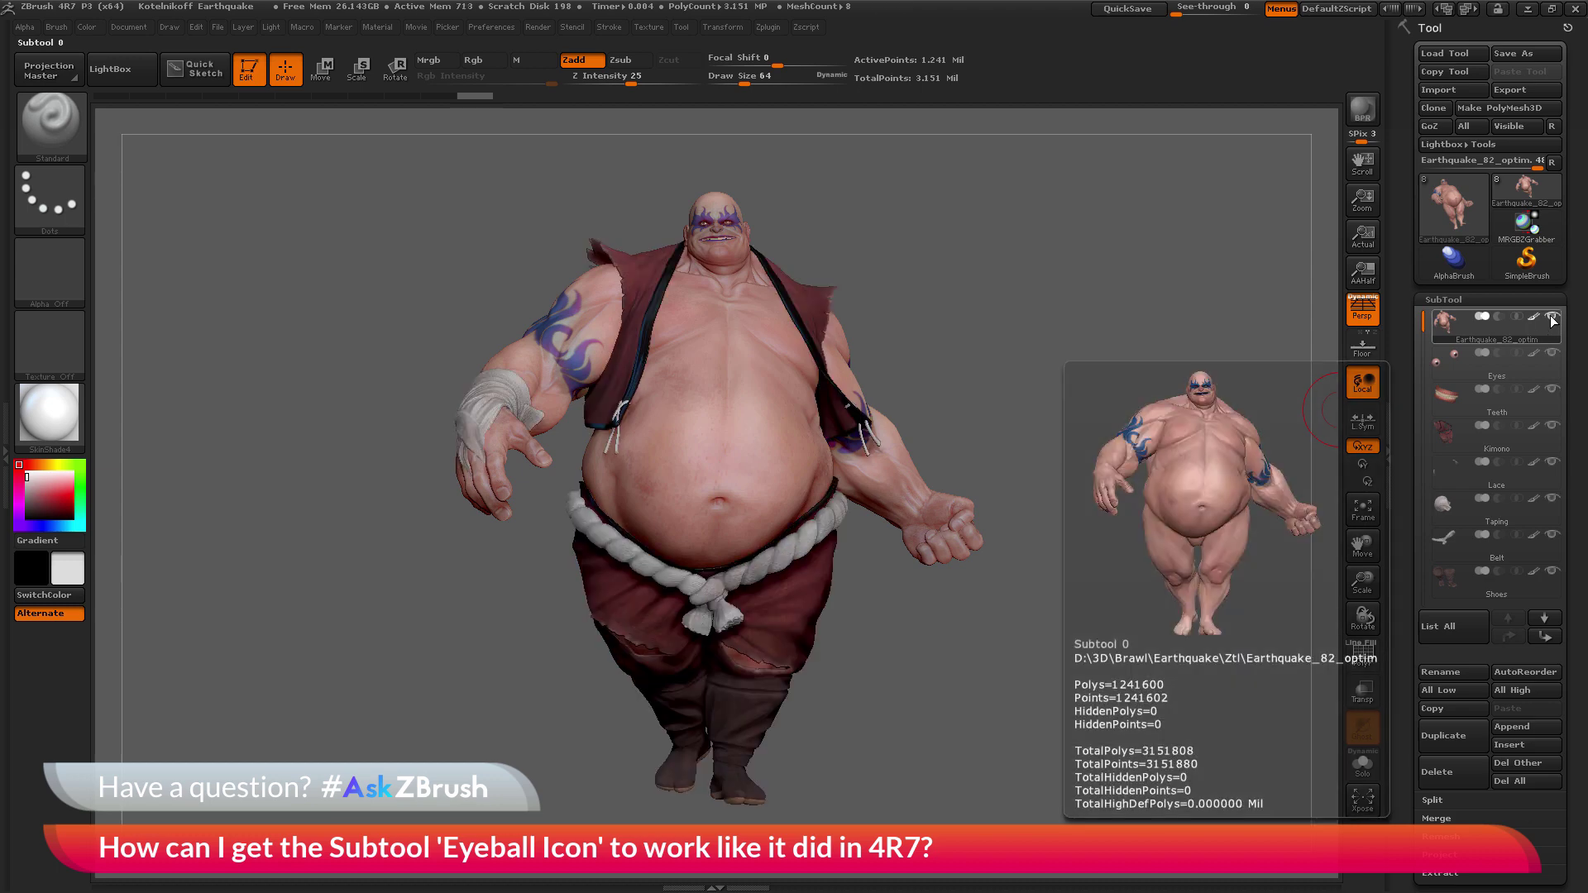
left_click(1553, 428)
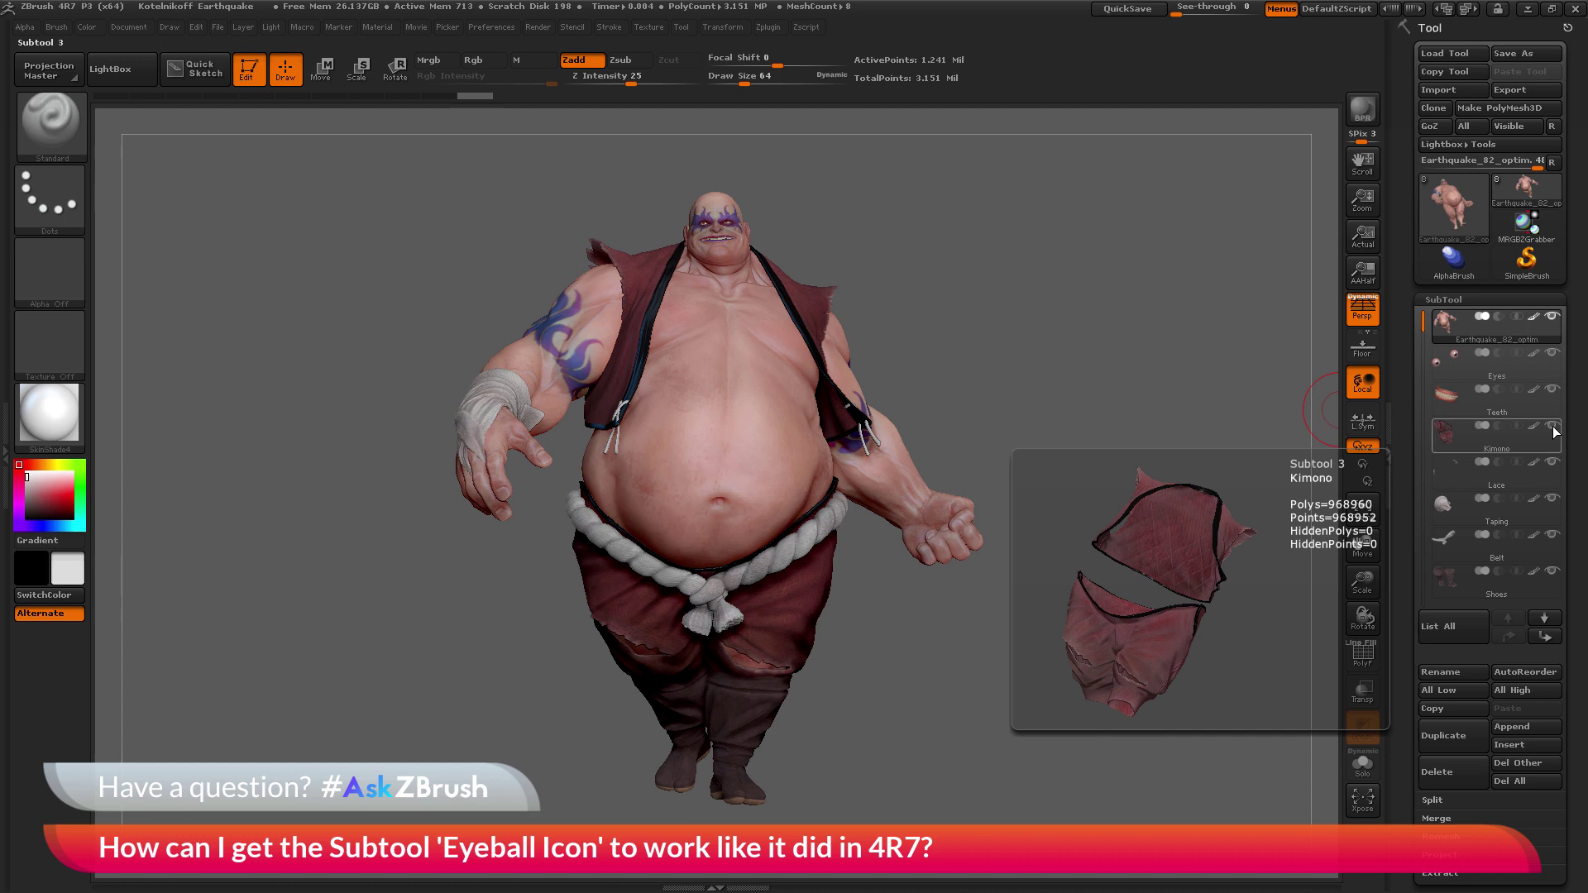
left_click(1554, 429)
left_click(1553, 499)
left_click(1553, 497)
left_click(1552, 570)
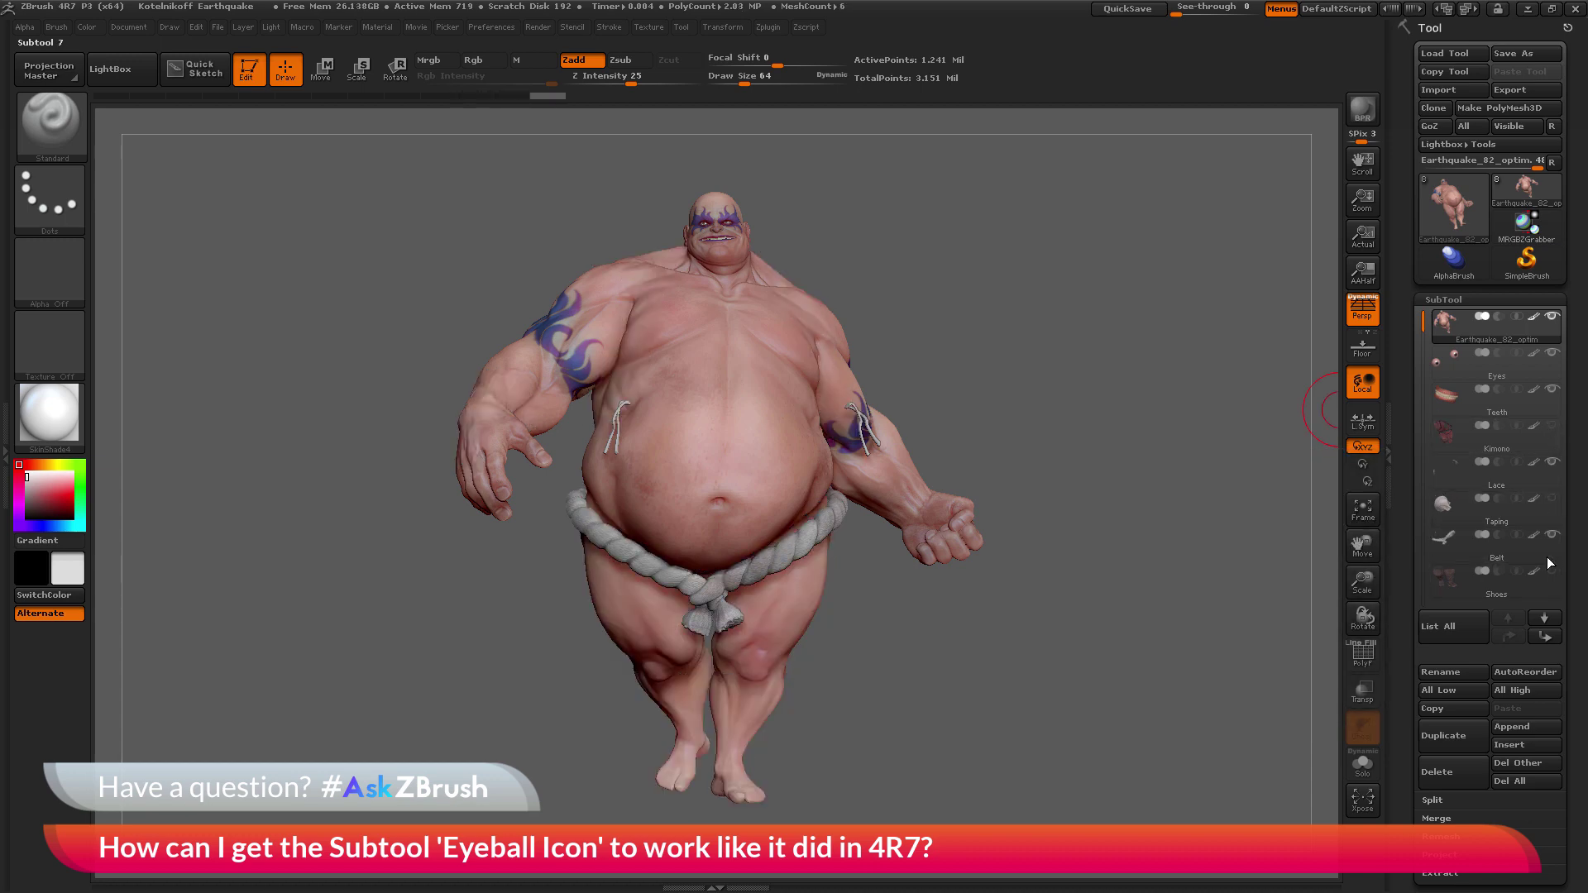
left_click(1491, 543)
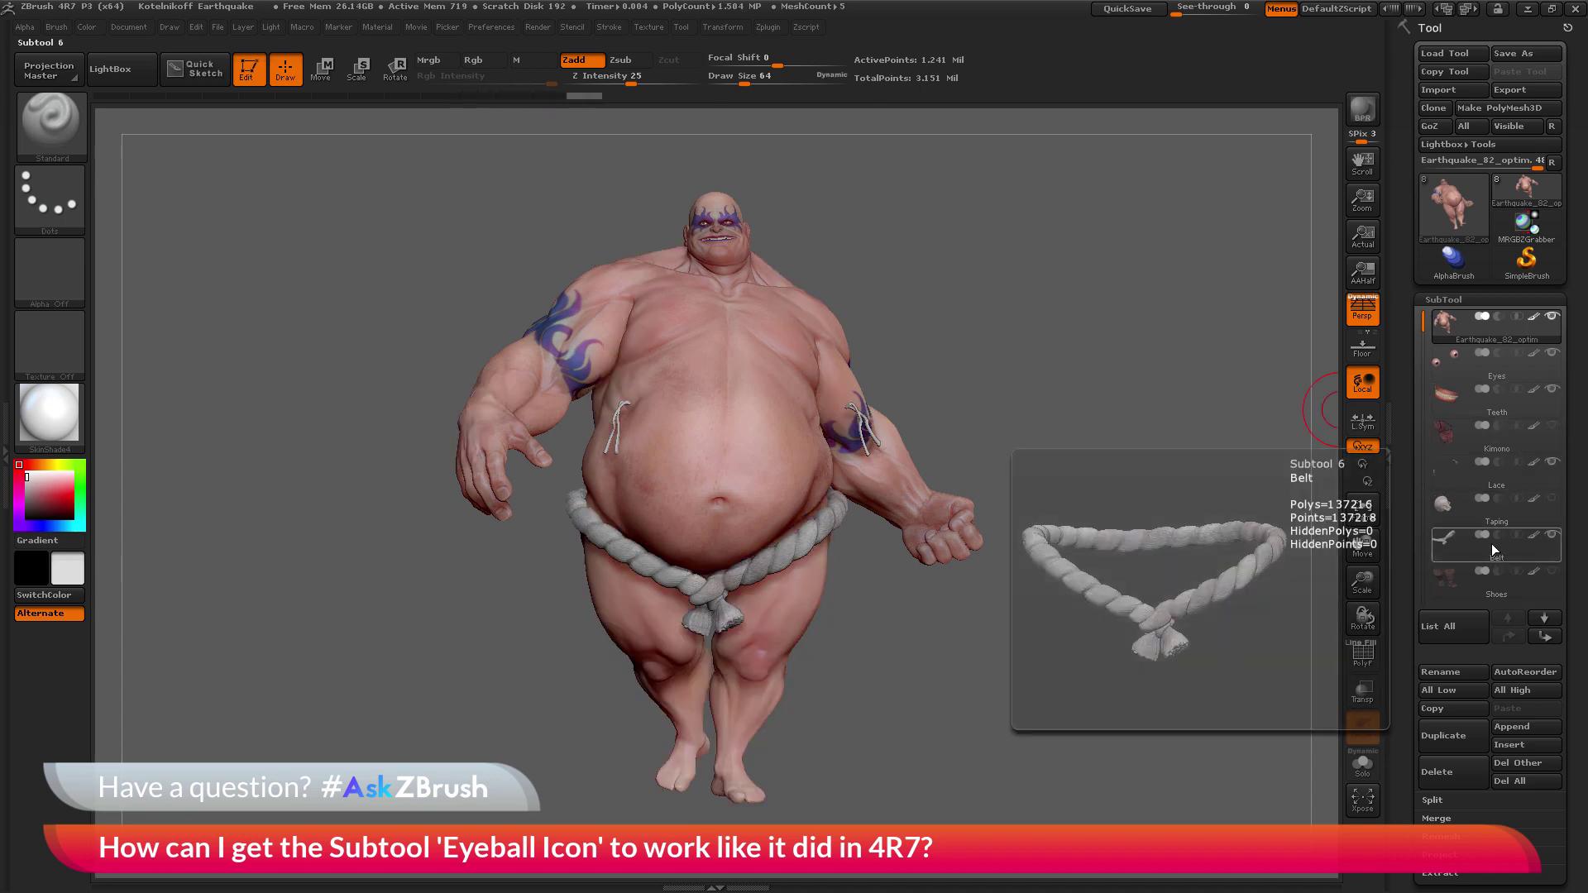
left_click(1535, 327)
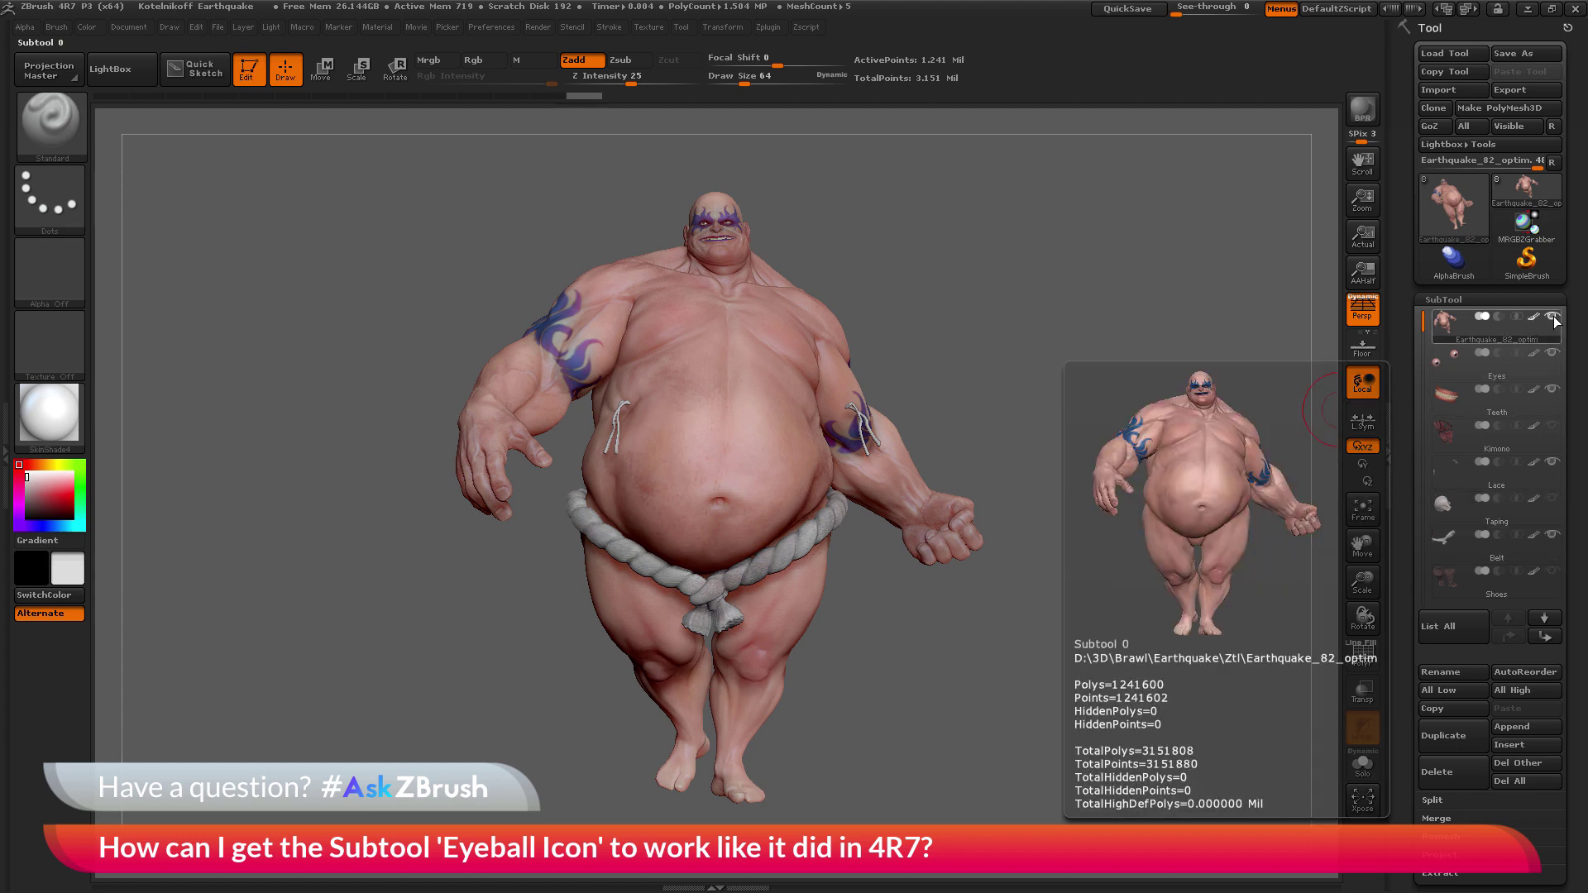
Step: Toggle the body row's eye off and on, then hide Kimono, Taping and Shoes again
left_click(1554, 320)
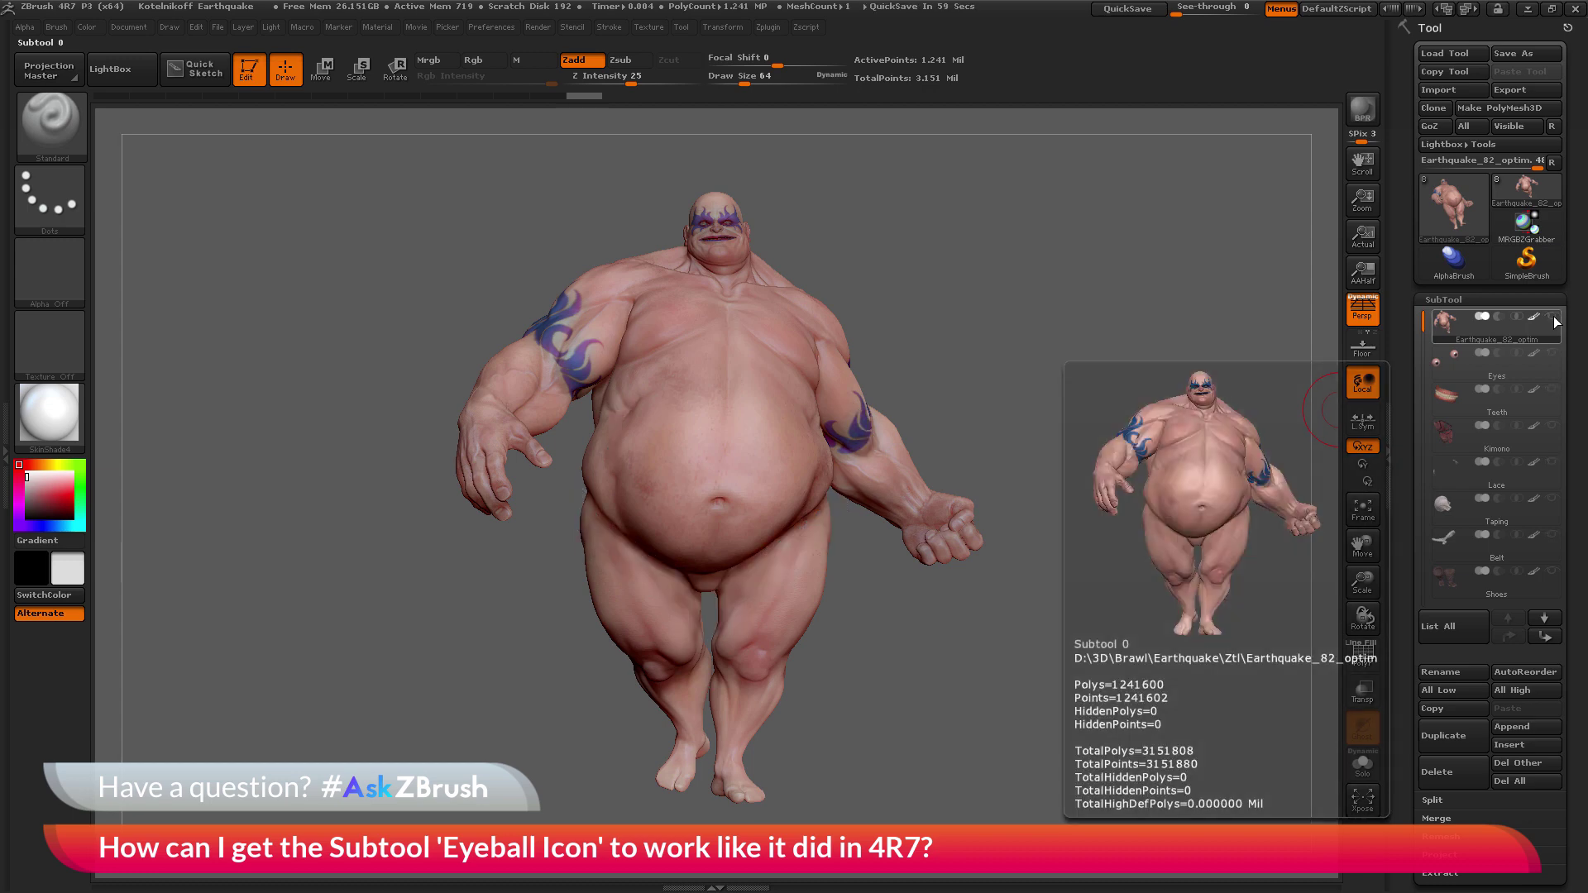
left_click(1554, 321)
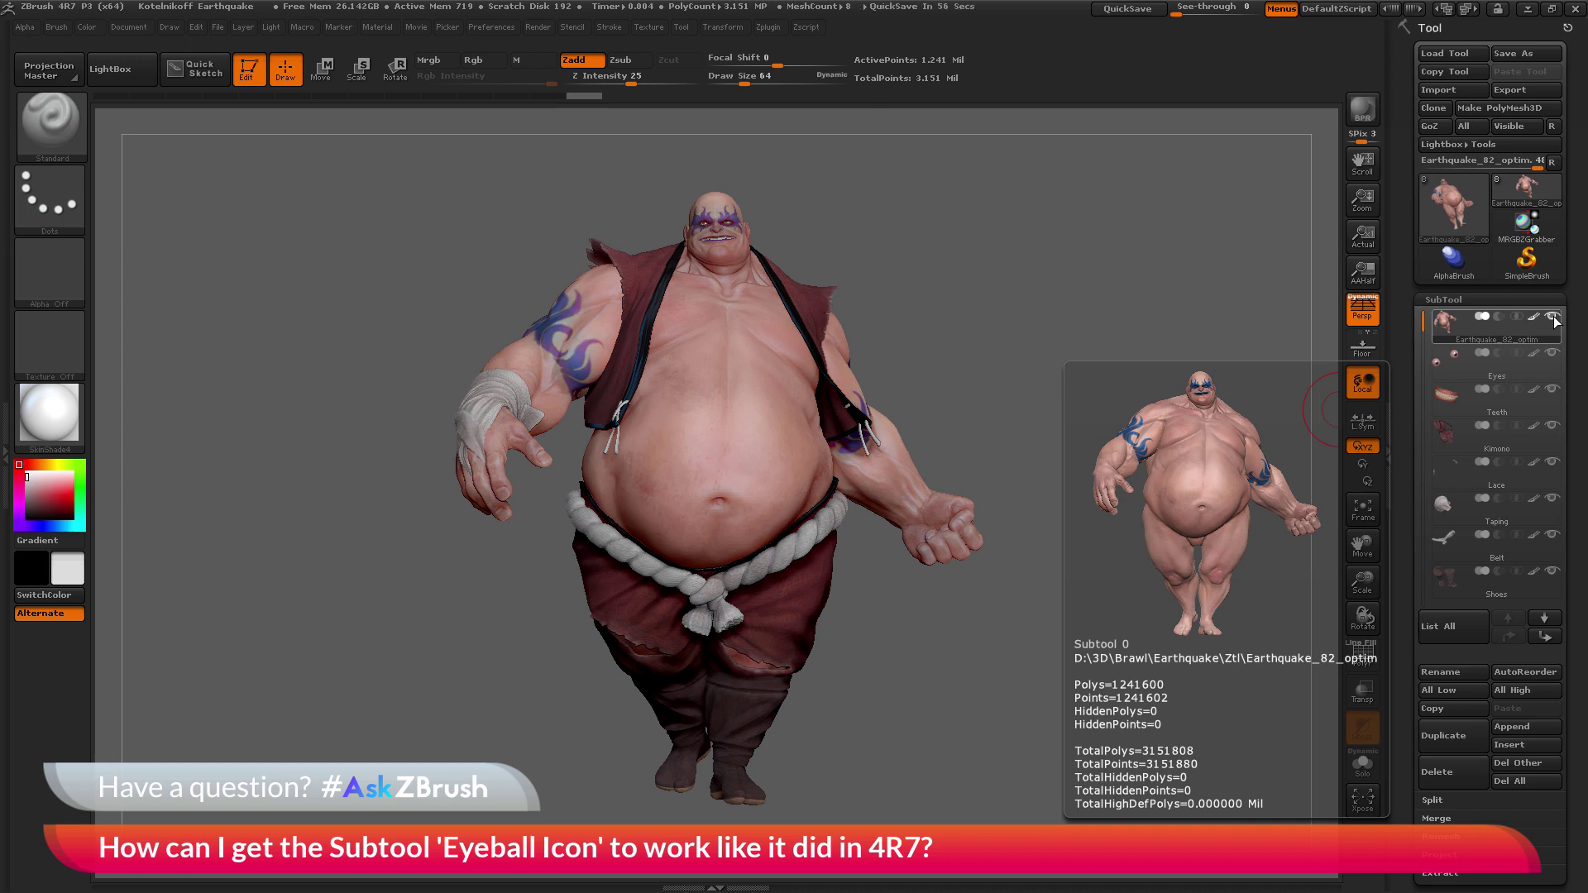
left_click(1552, 425)
left_click(1552, 498)
left_click(1552, 571)
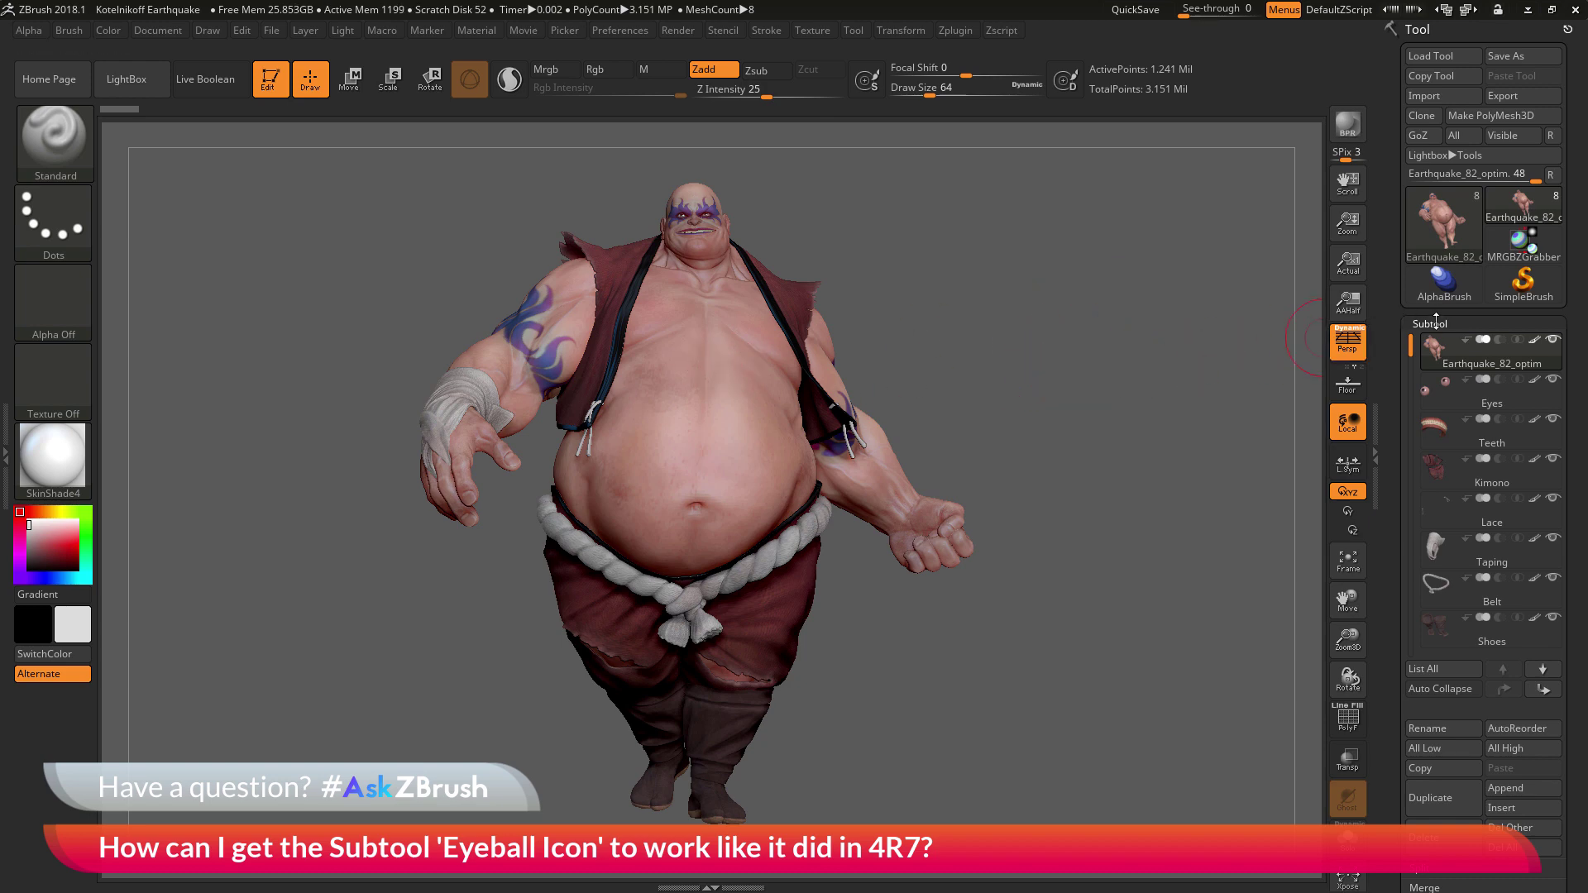
Step: In ZBrush 2018.1, toggle the top Earthquake subtool's eye to test other subtools' visibility
mouse_move(1447, 368)
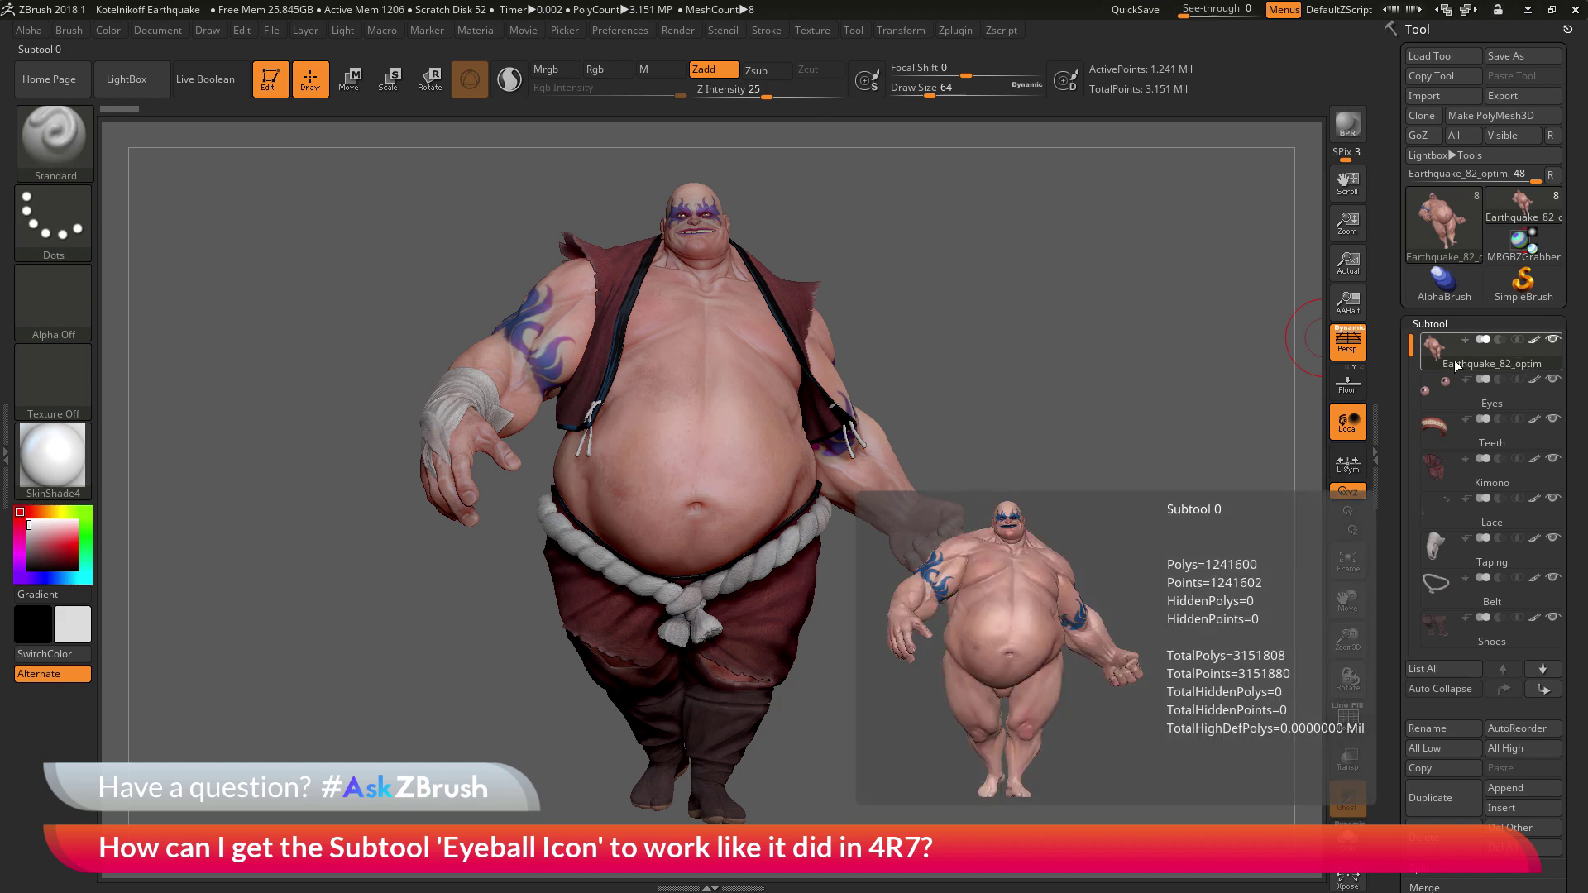
left_click(1554, 342)
key("shift")
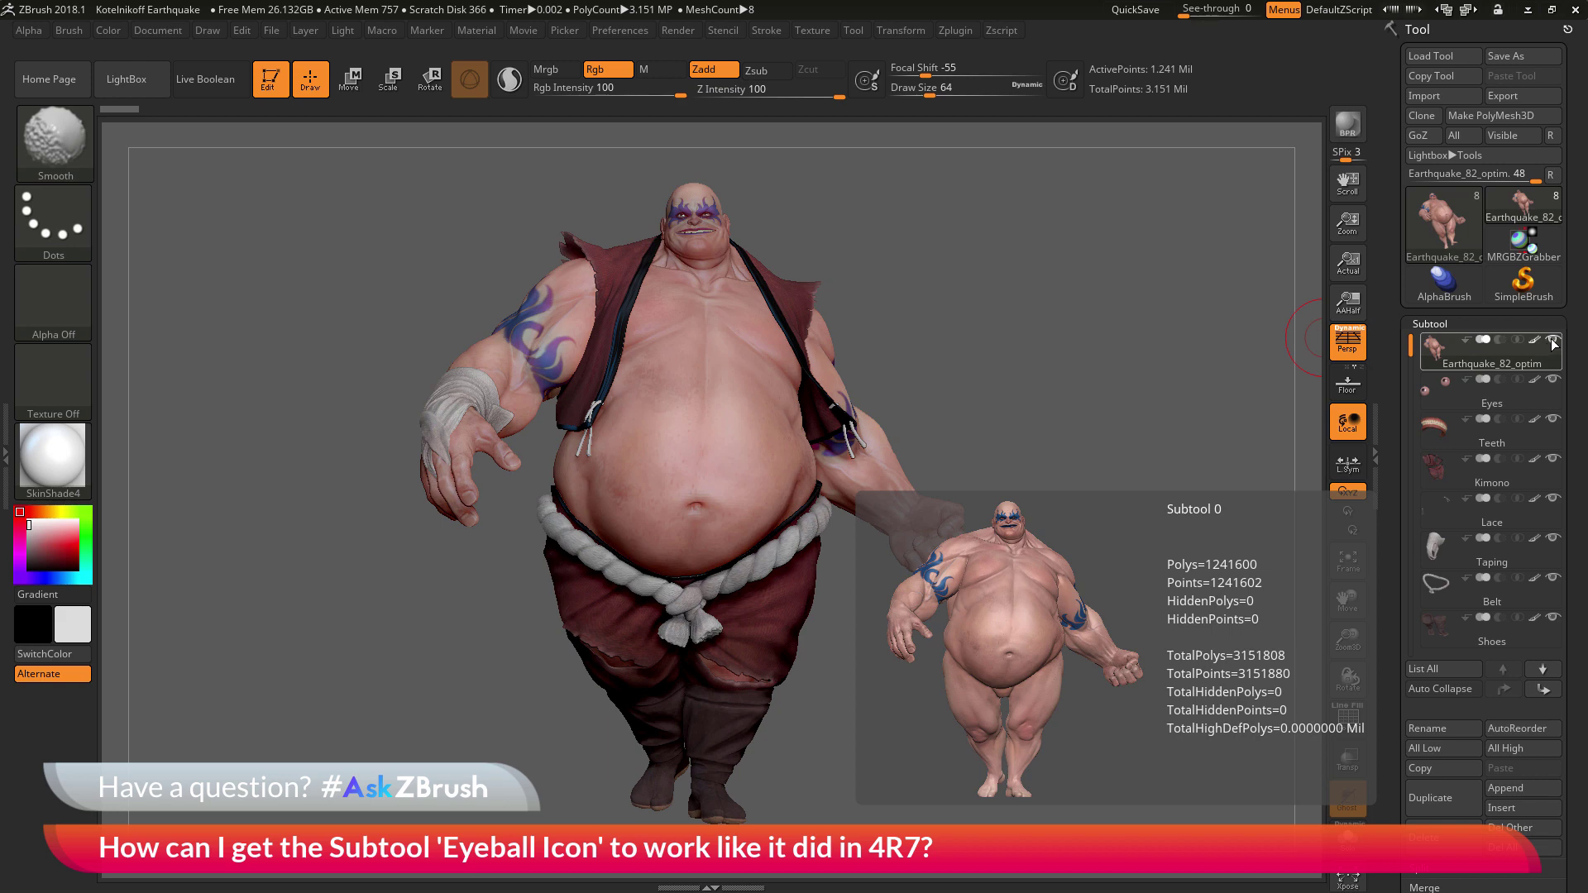
left_click(1552, 341, "shift")
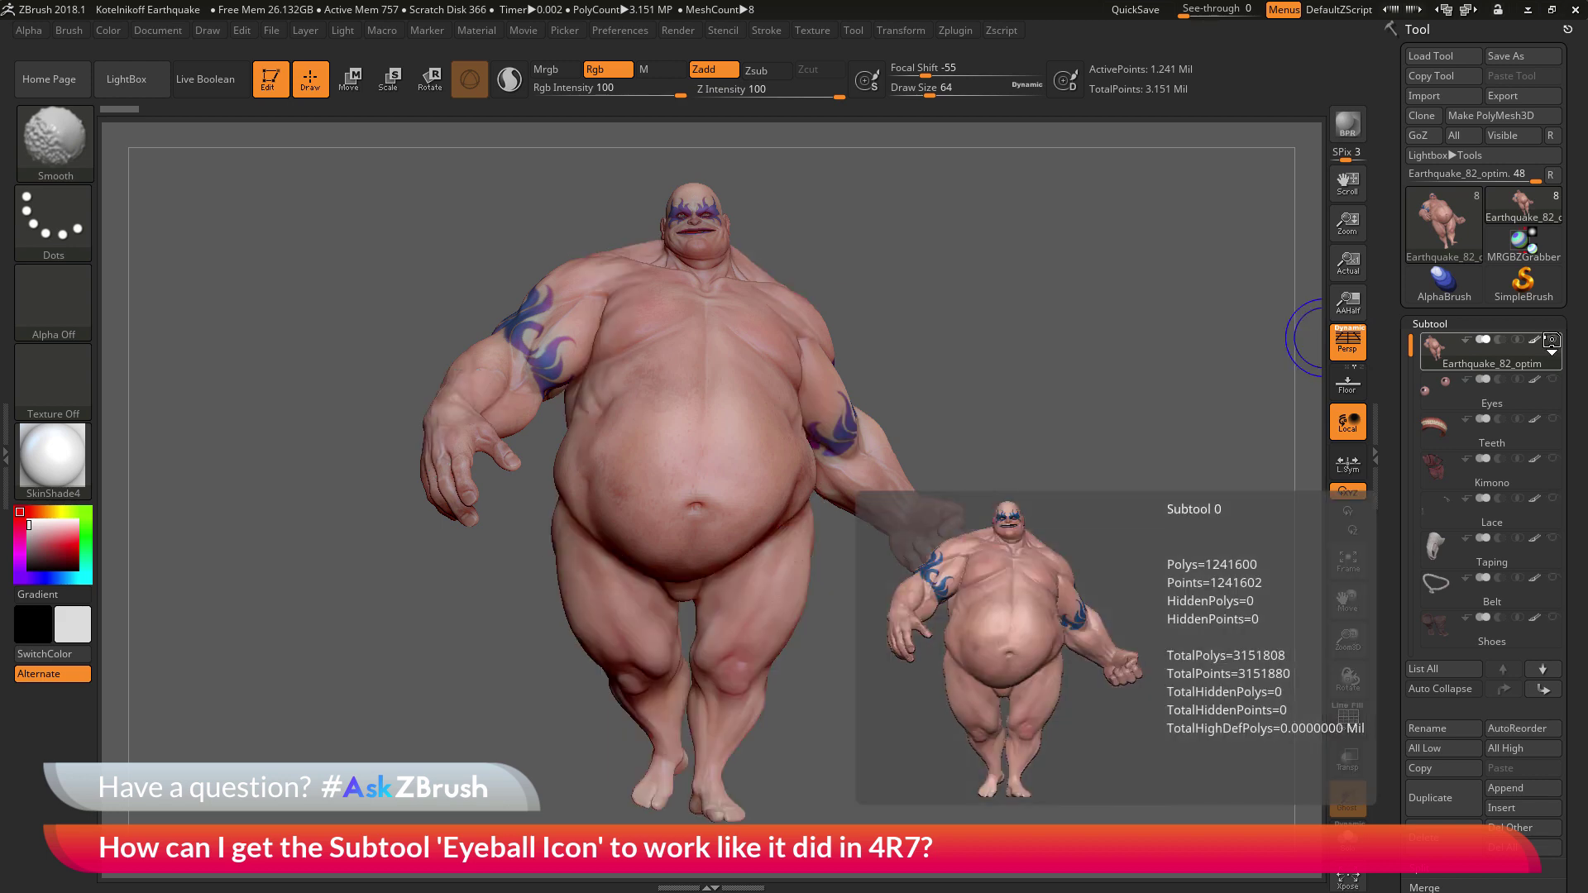
left_click(1551, 339, "shift")
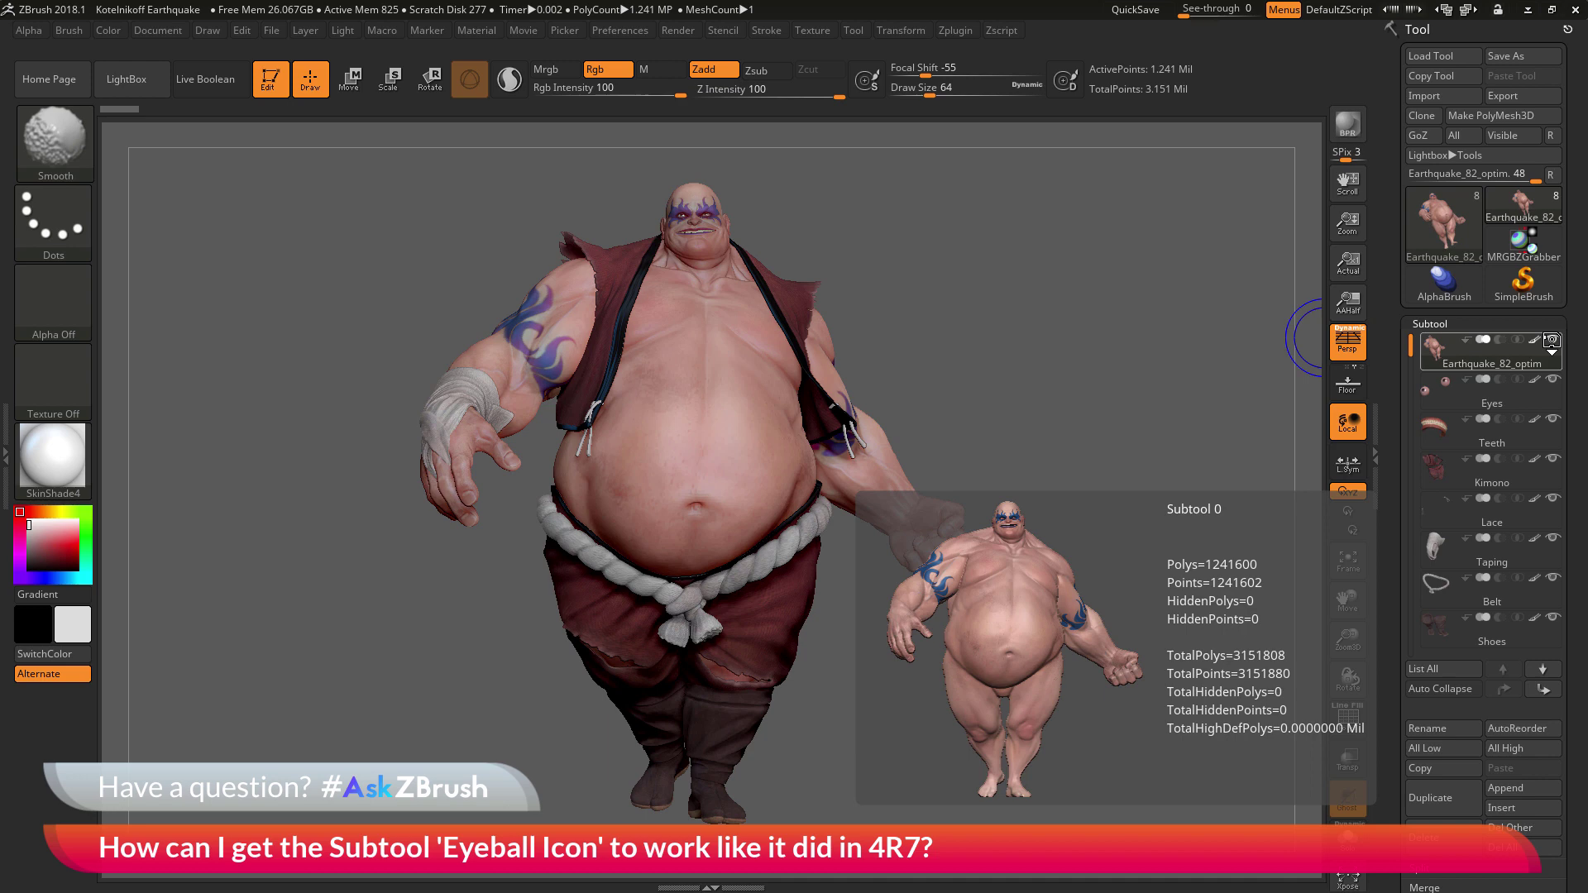
left_click(1552, 342, "shift")
left_click(1552, 341, "shift")
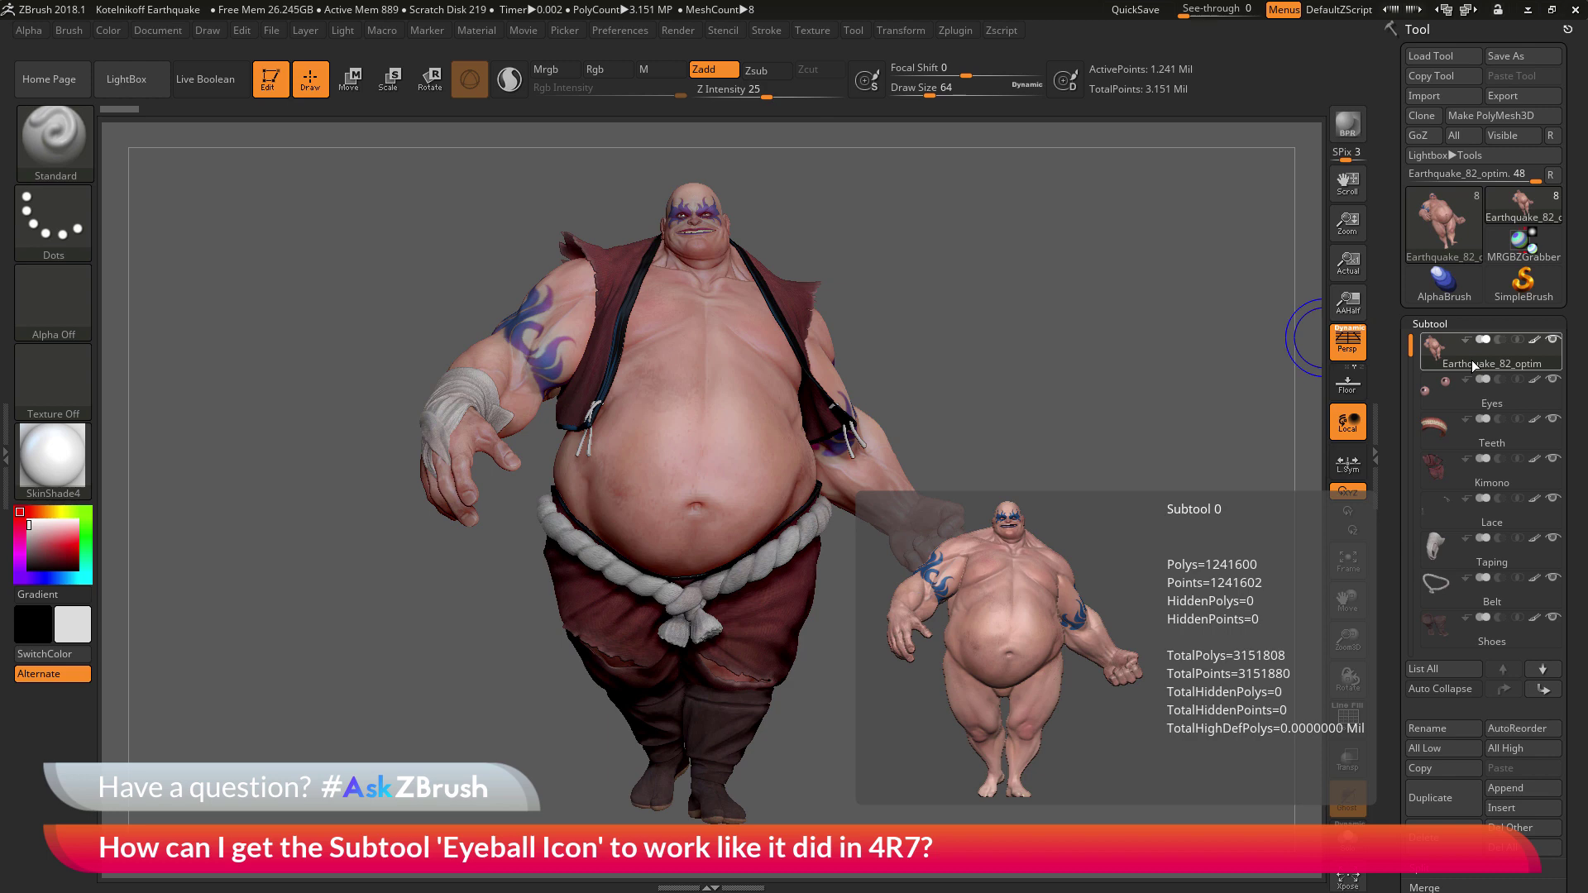
left_click(1554, 341, "shift")
mouse_move(1555, 340)
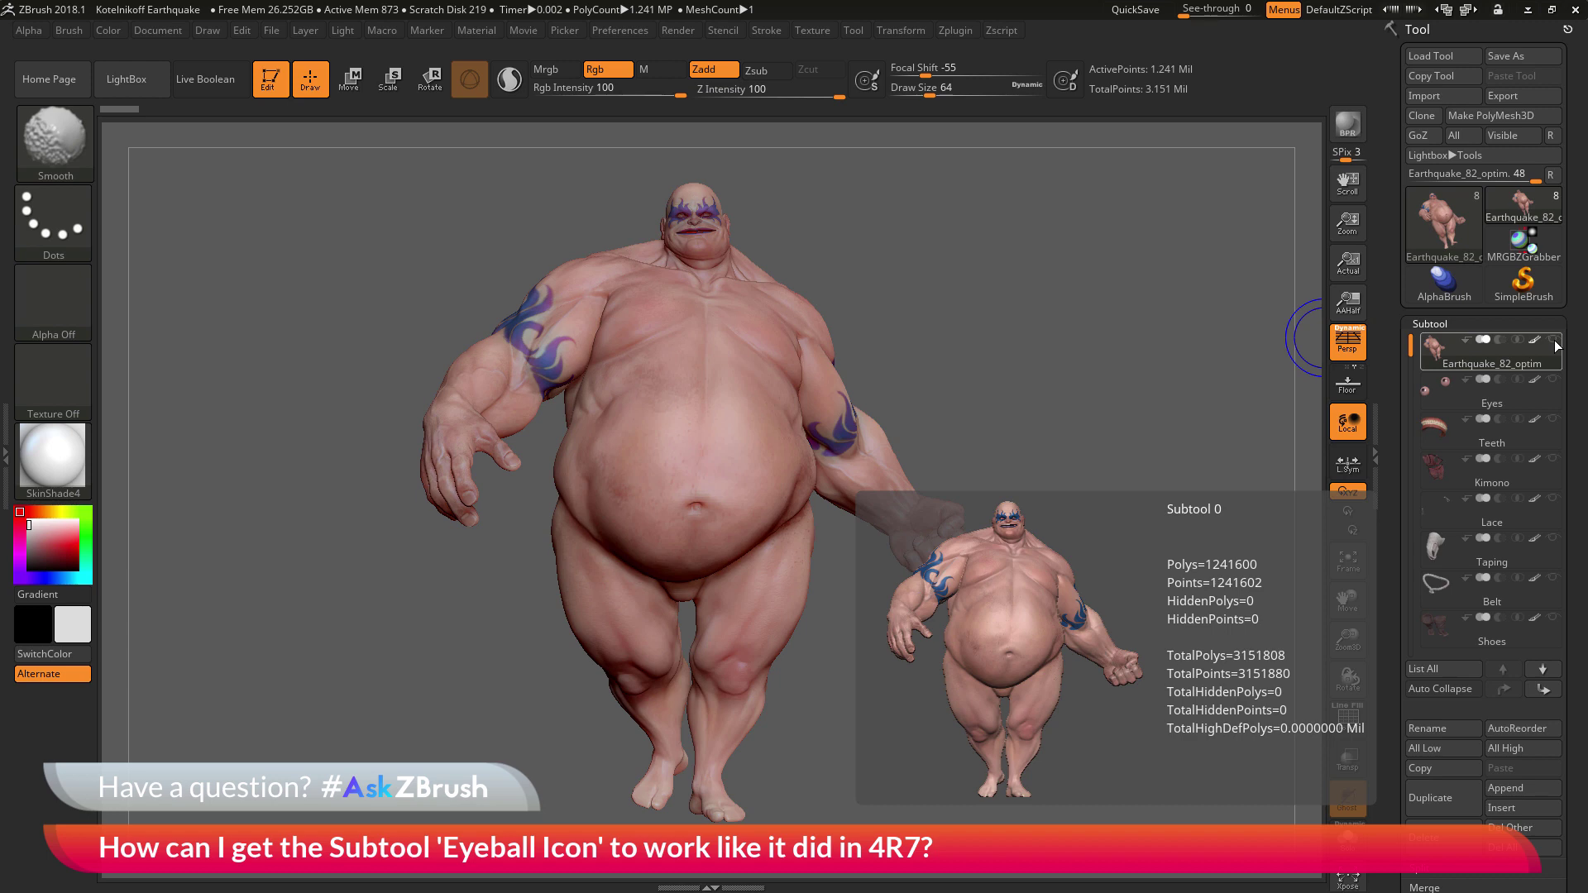
left_click(1555, 339, "shift")
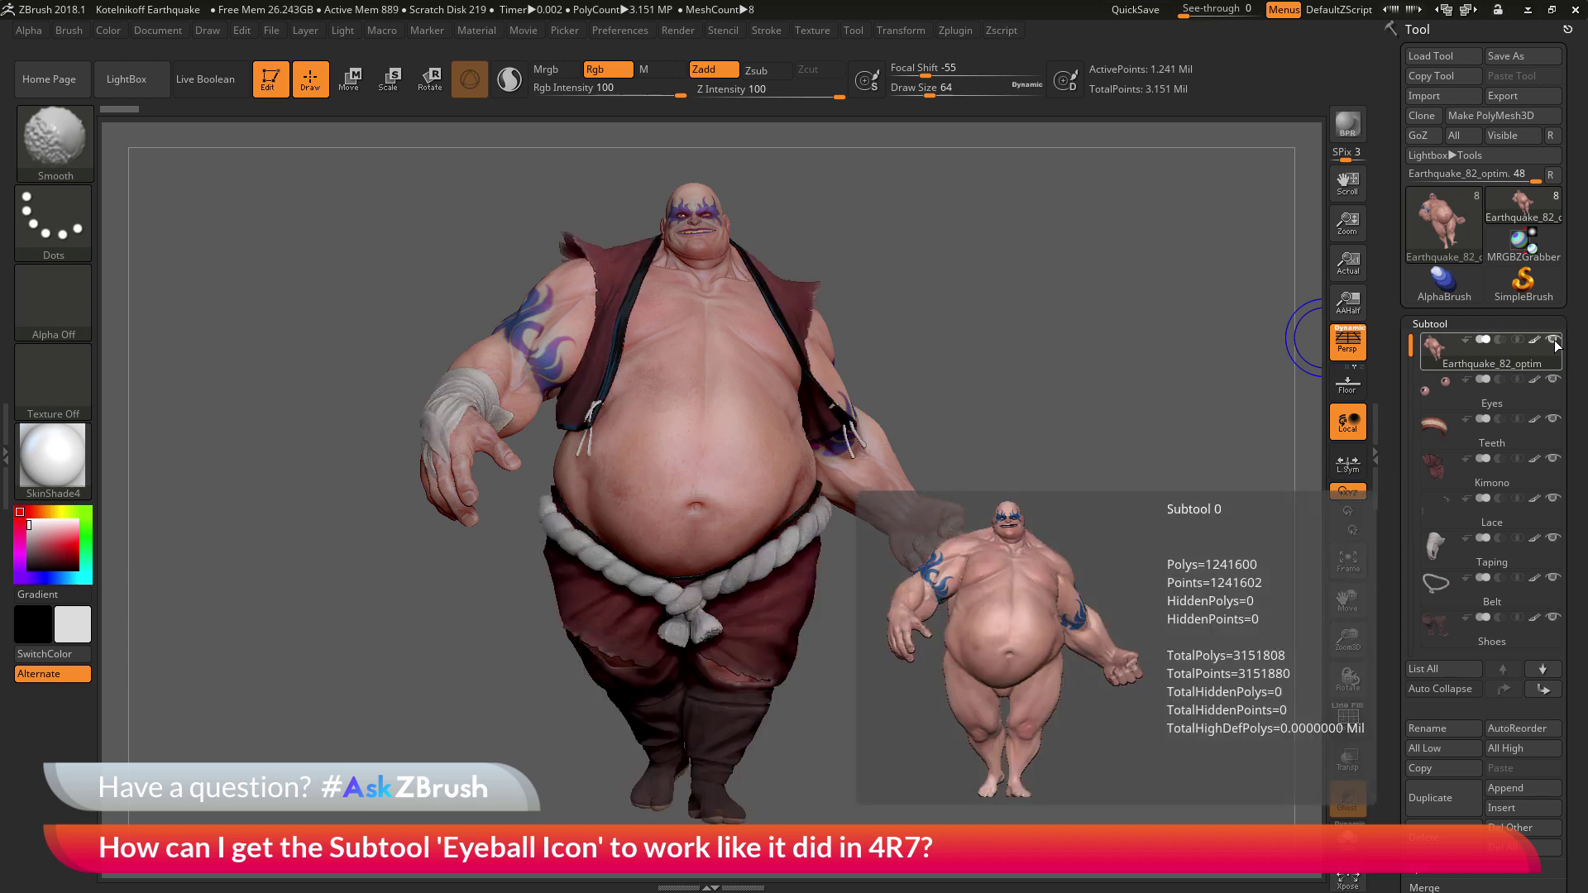
left_click(1555, 340, "shift")
left_click(1555, 340, "shift")
left_click(1555, 340, "shift")
left_click(1555, 340, "shift")
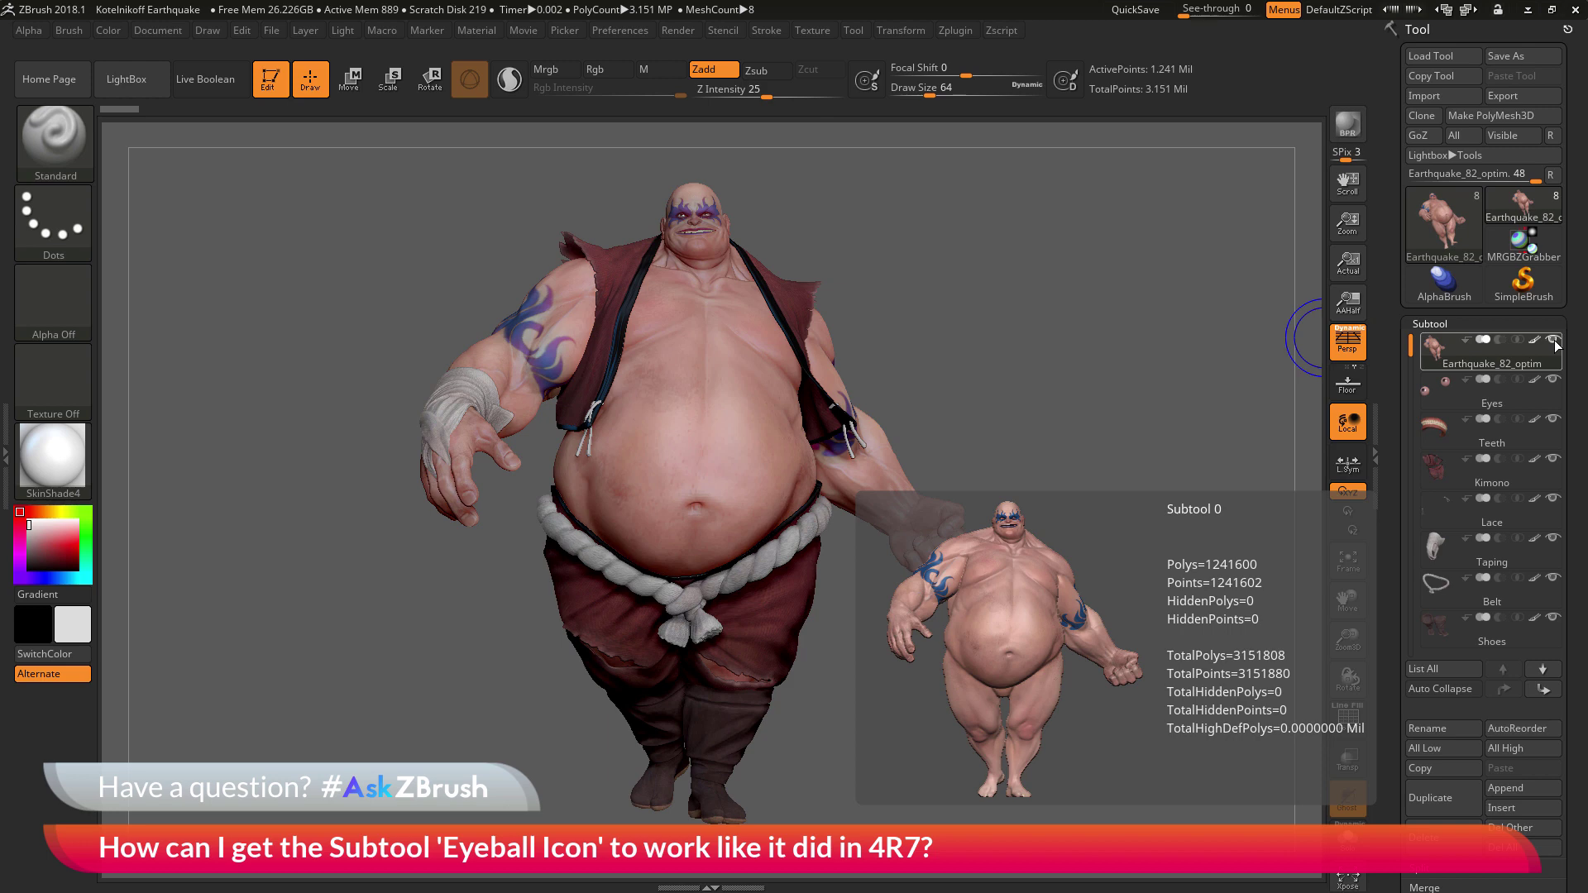
left_click(1555, 340)
left_click(1554, 340)
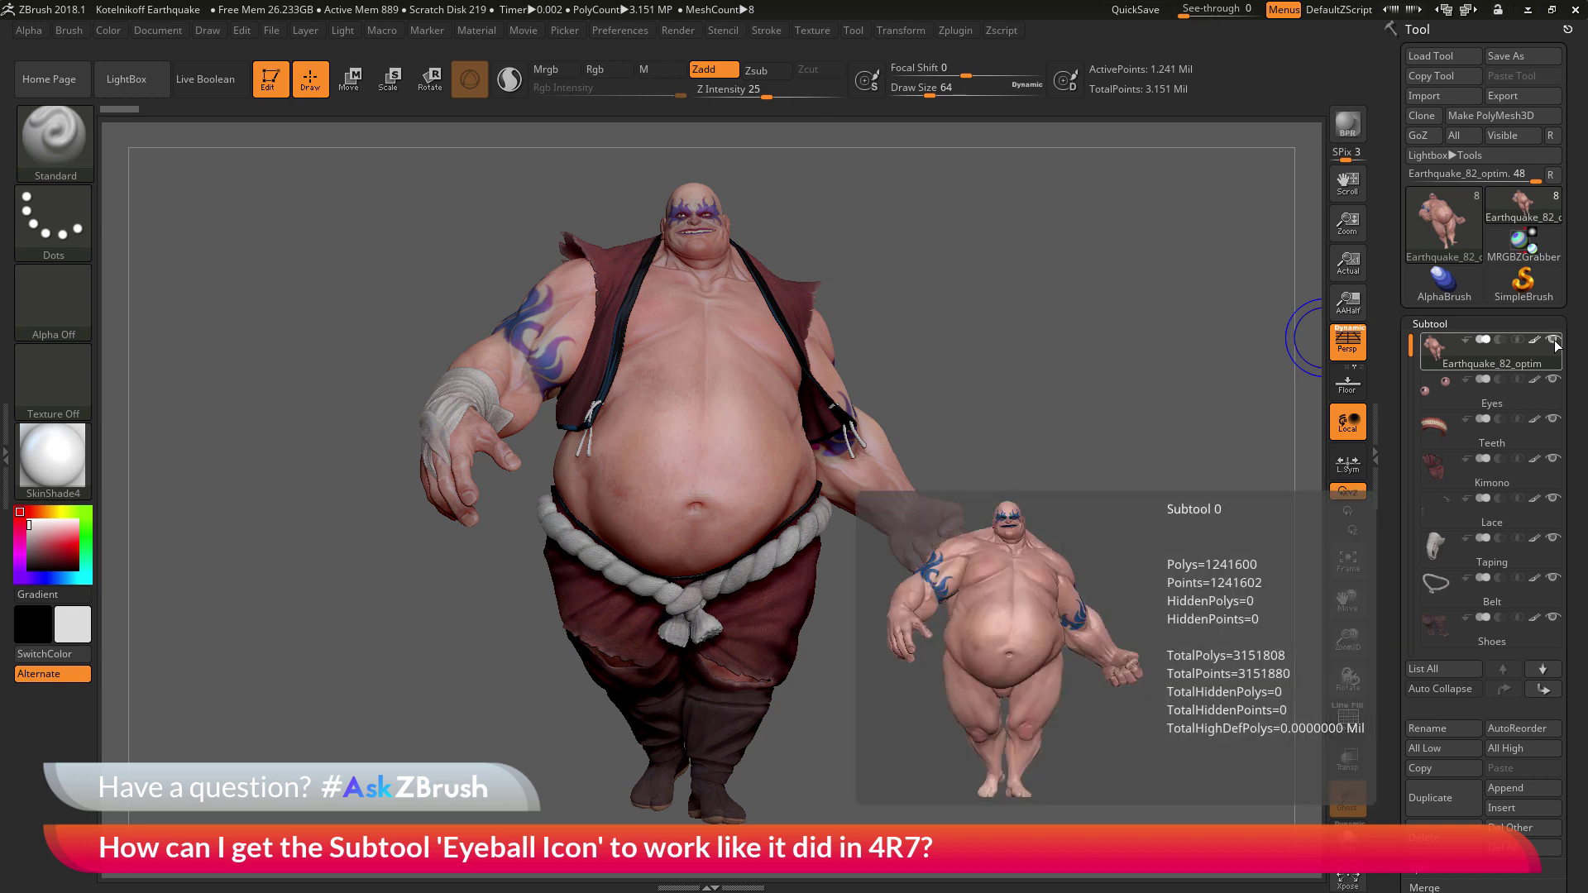